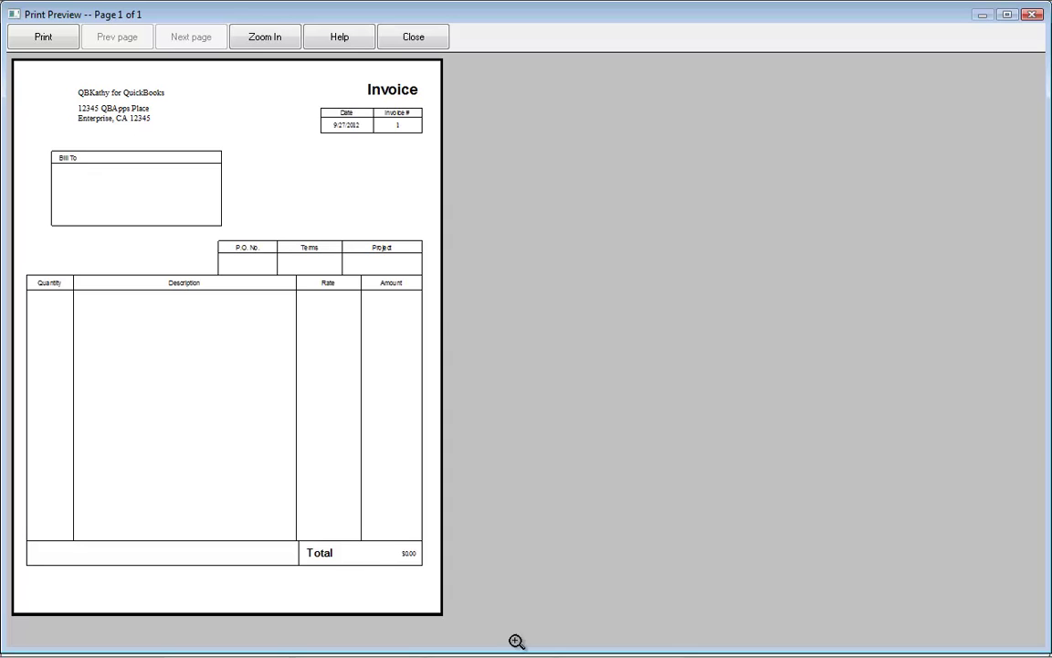
- Close the blank invoice's print preview and return to the Create Invoices form
{"action": "left_click", "coordinate": [413, 43]}
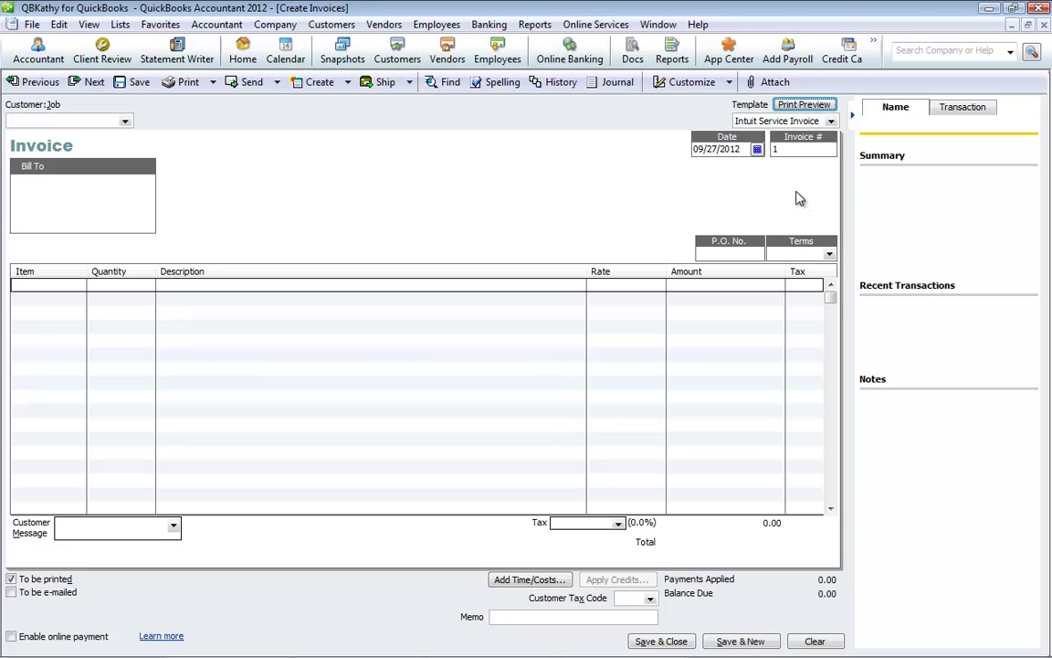
- Duplicate the Intuit Service Invoice template in Manage Templates and name the copy 'QBKathy Invoice'
{"action": "left_click", "coordinate": [729, 82]}
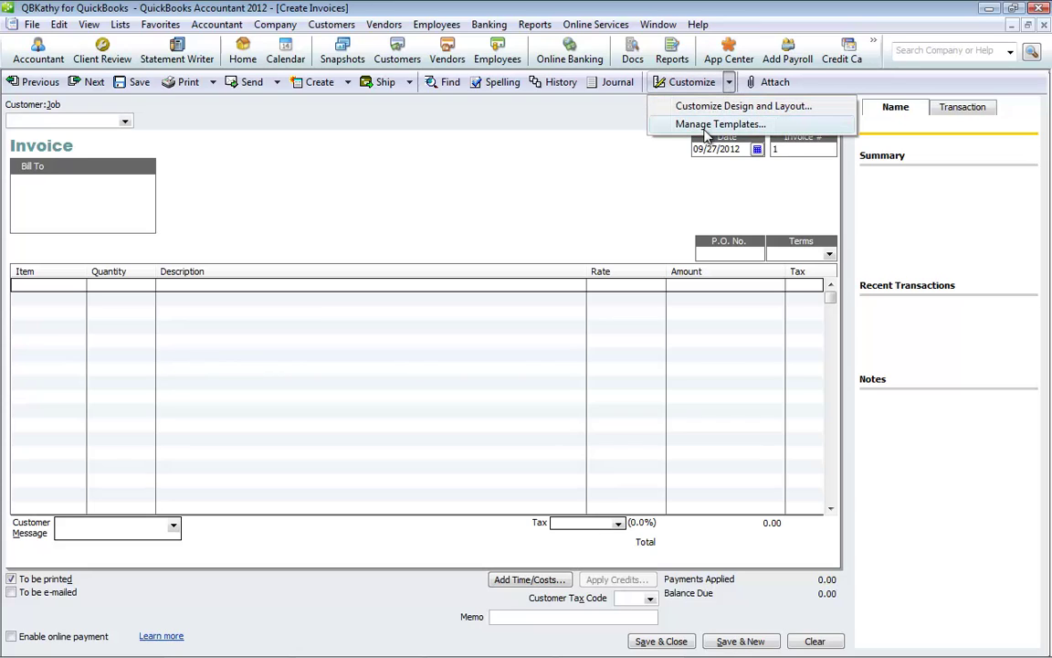
{"action": "left_click", "coordinate": [640, 124]}
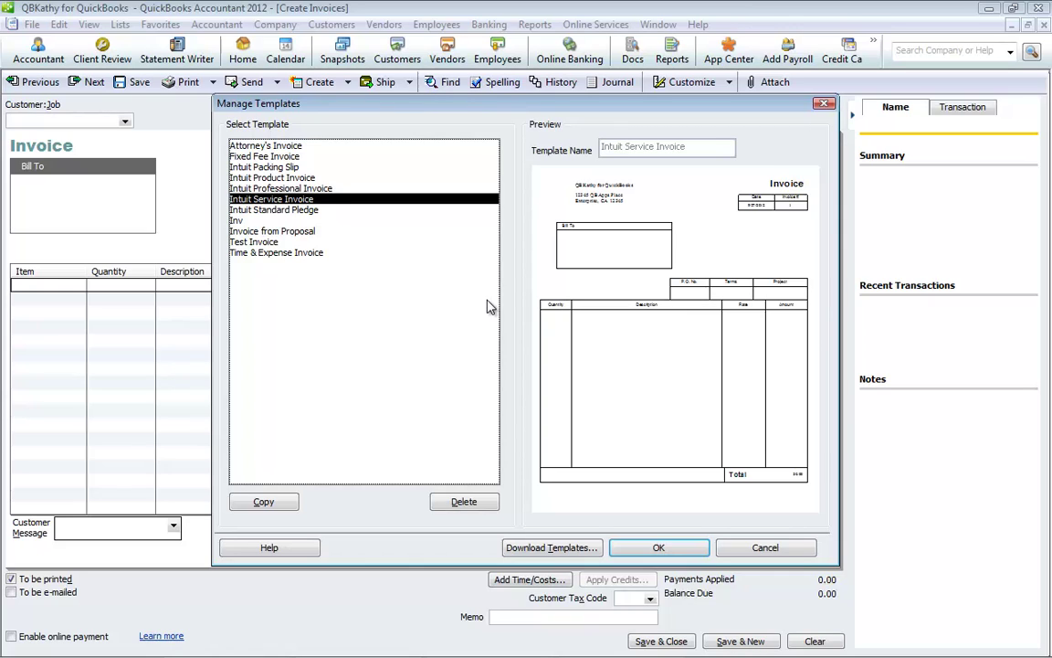
{"action": "left_click", "coordinate": [256, 503]}
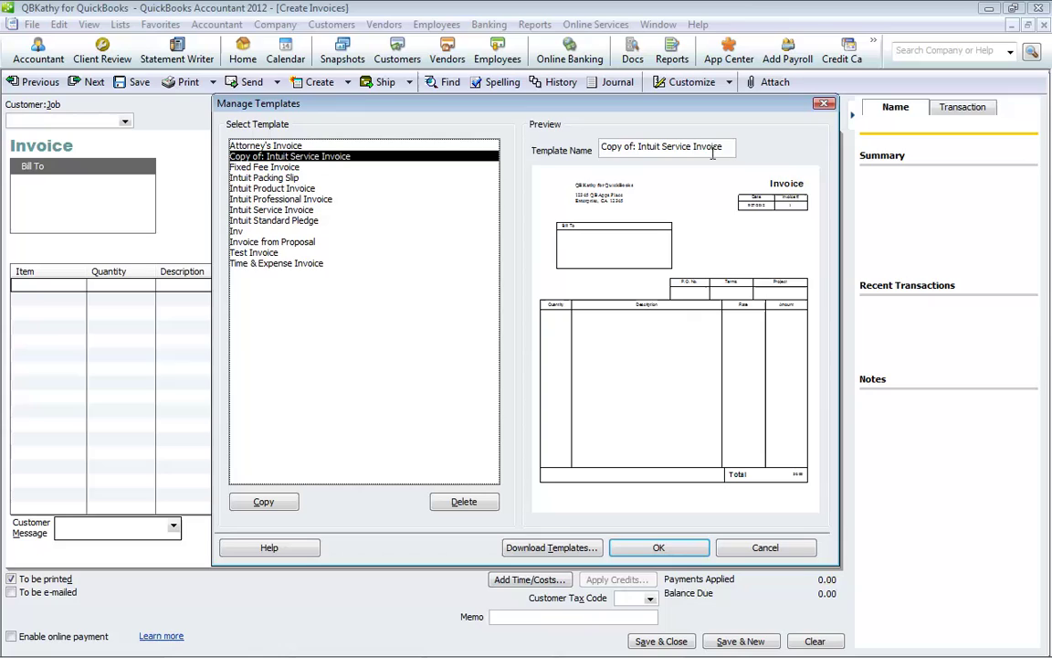
{"action": "left_click_drag", "start_coordinate": [721, 152], "coordinate": [580, 125]}
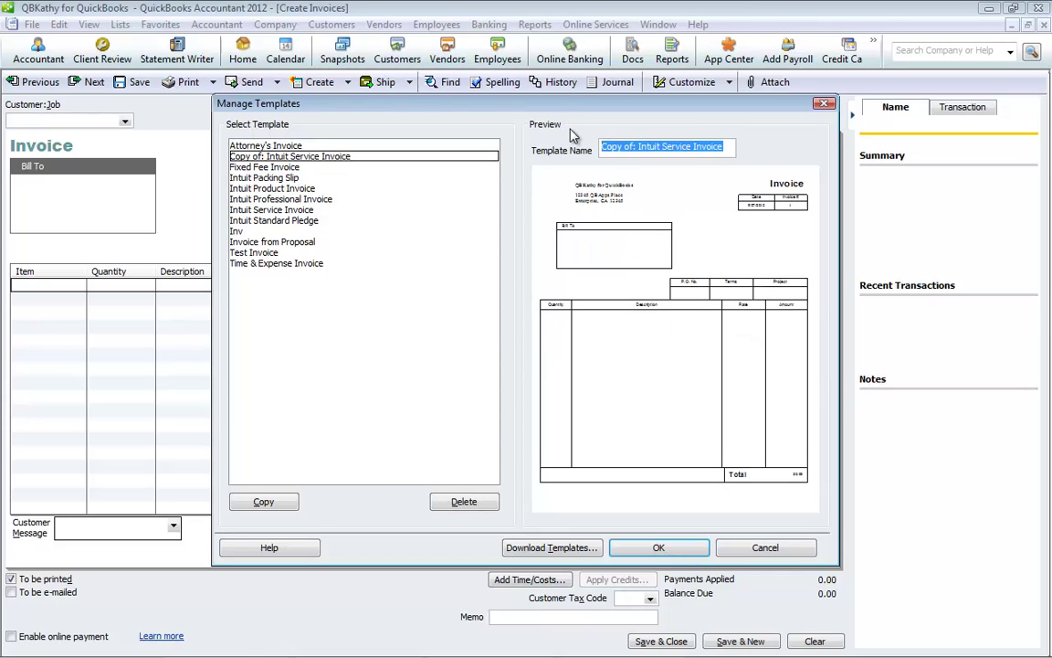
{"action": "type", "text": "QB"}
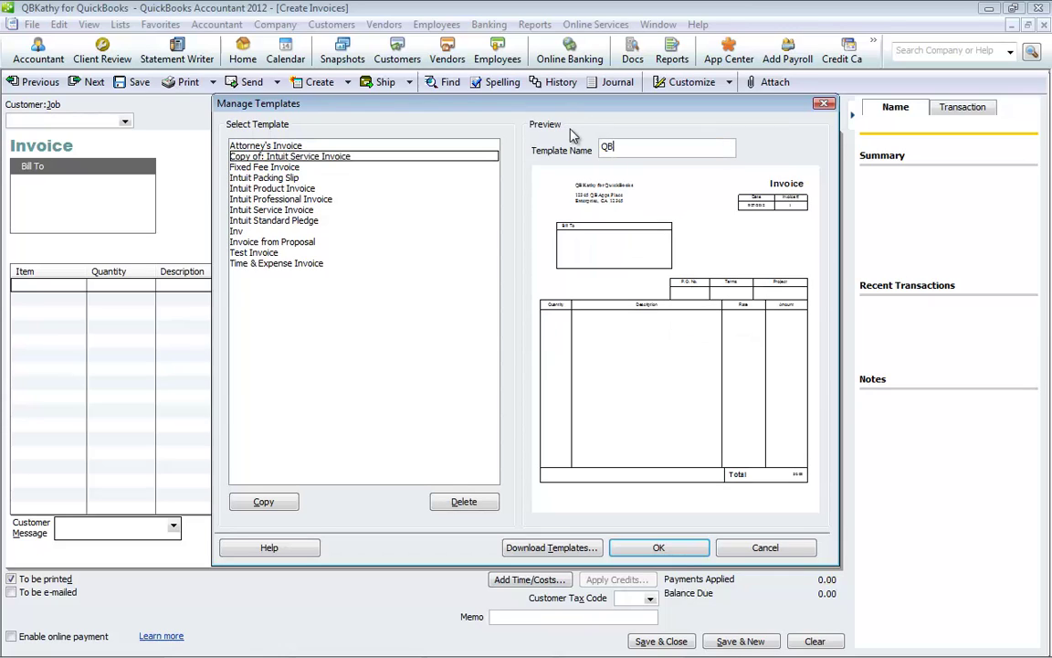
{"action": "type", "text": "Kathy Invoice"}
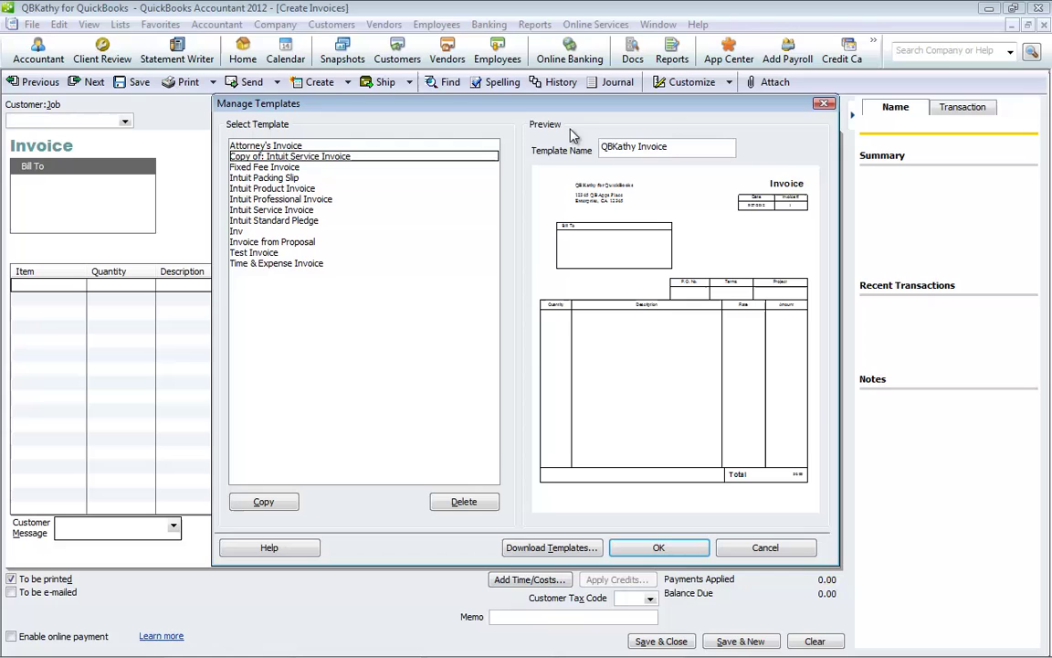
{"action": "left_click", "coordinate": [653, 550]}
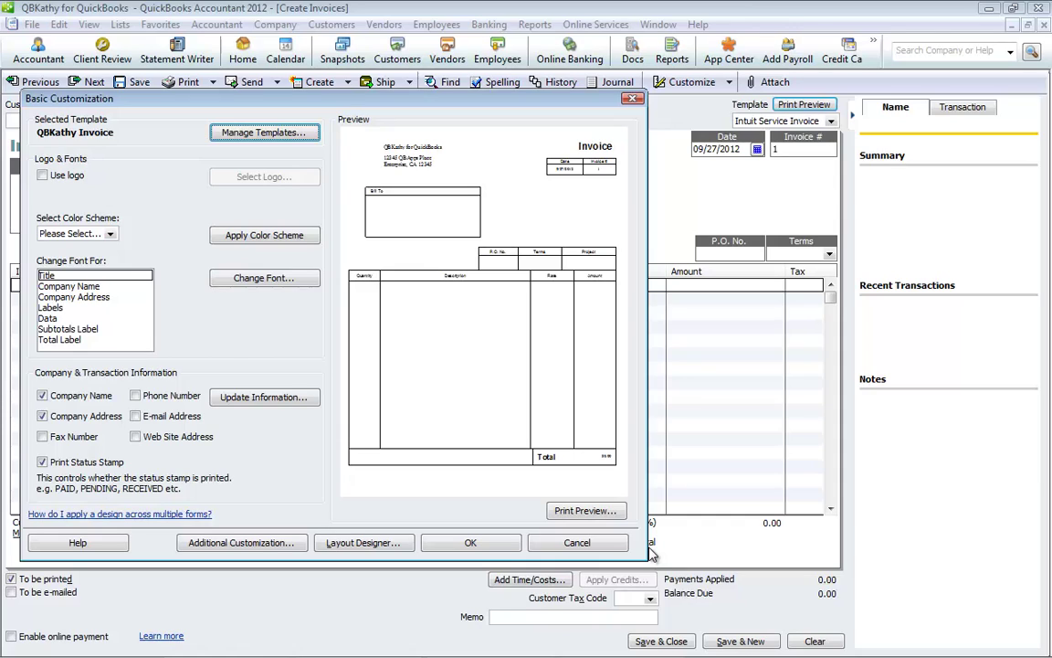
- Keep Company Address printing on the template and review the Company Information without changes
{"action": "left_click", "coordinate": [42, 416]}
{"action": "left_click", "coordinate": [42, 416]}
{"action": "left_click", "coordinate": [249, 398]}
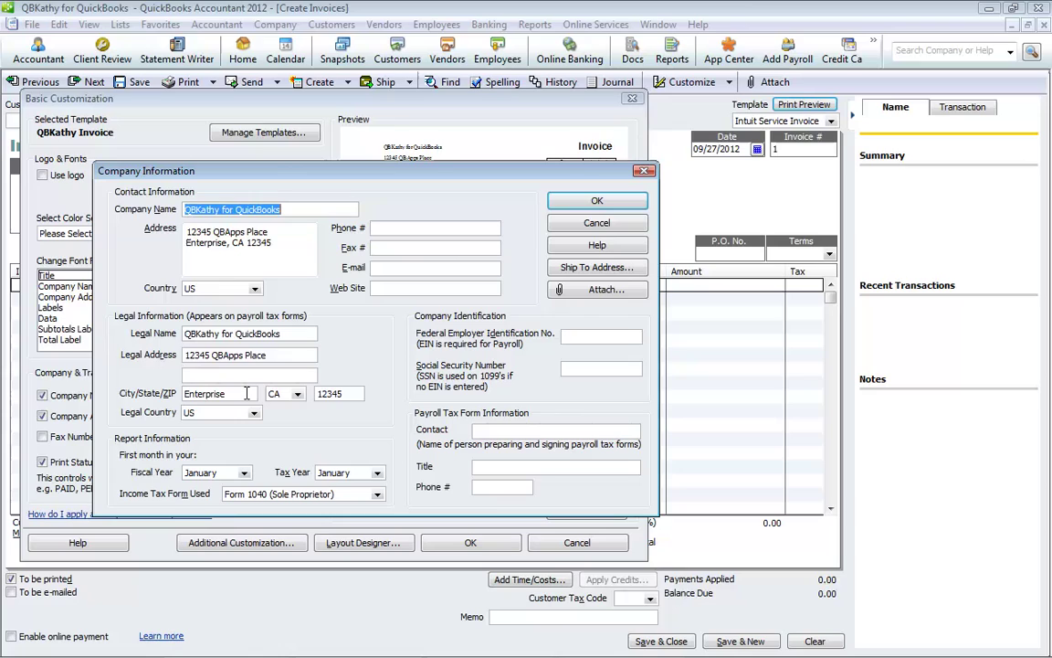
{"action": "left_click", "coordinate": [621, 202]}
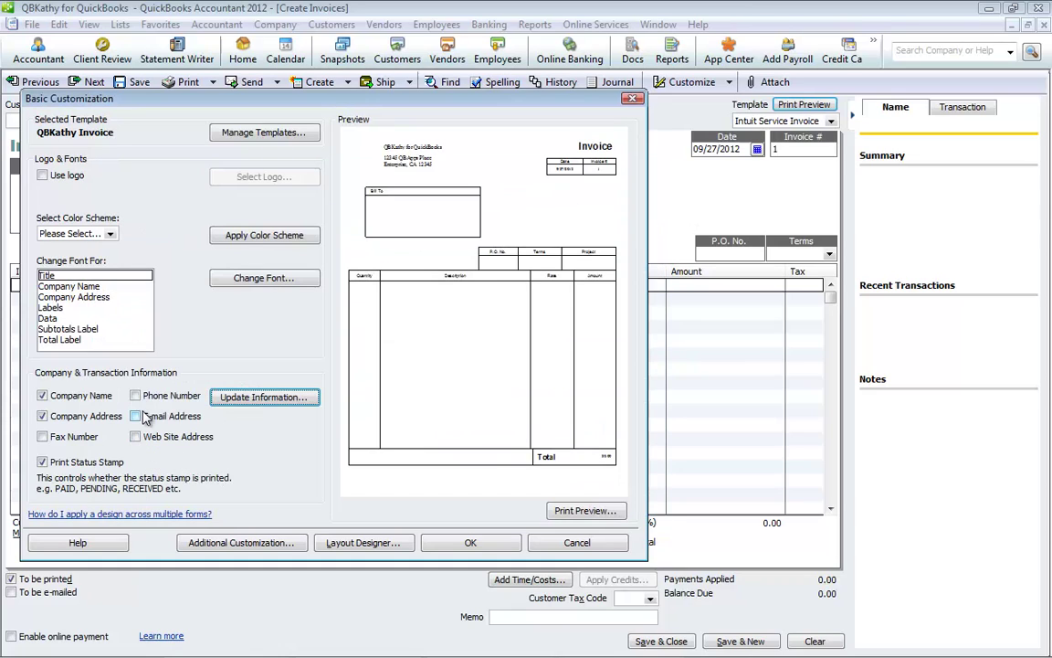
- Enable Phone Number, E-mail Address, Web Site Address and Fax Number, dismissing each overlap notice
{"action": "left_click", "coordinate": [137, 398]}
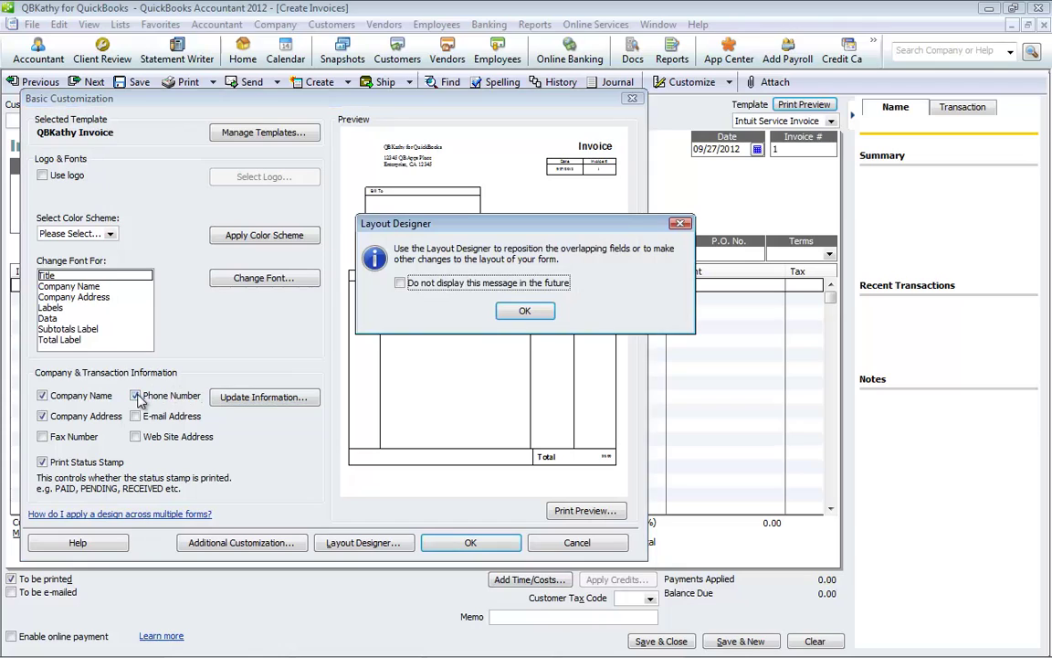
{"action": "left_click", "coordinate": [537, 315]}
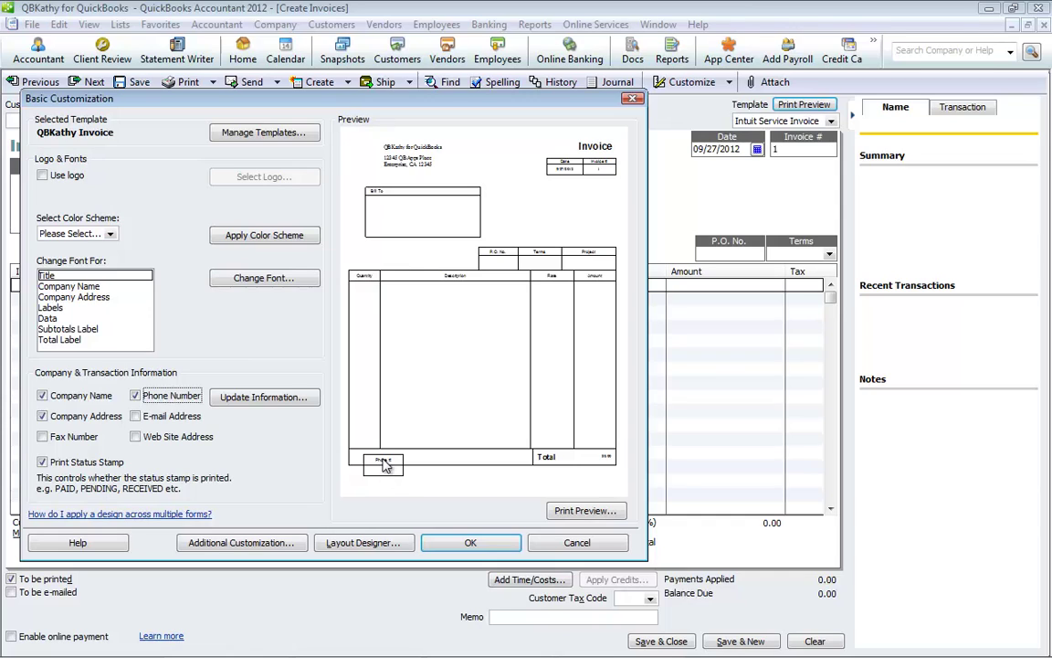
{"action": "left_click", "coordinate": [135, 416]}
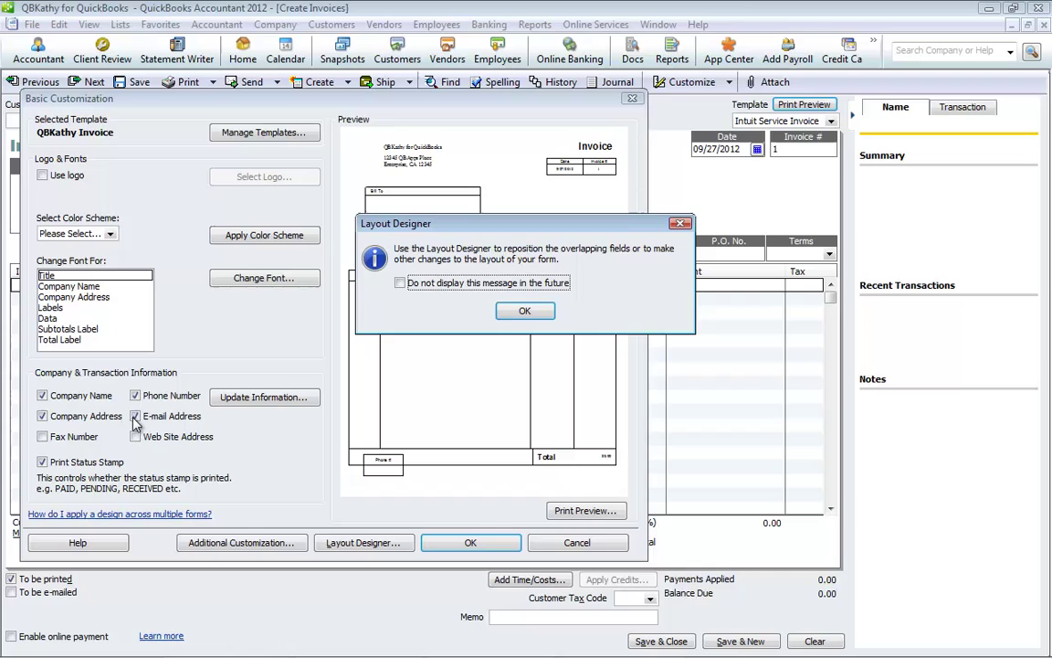
{"action": "left_click", "coordinate": [527, 314]}
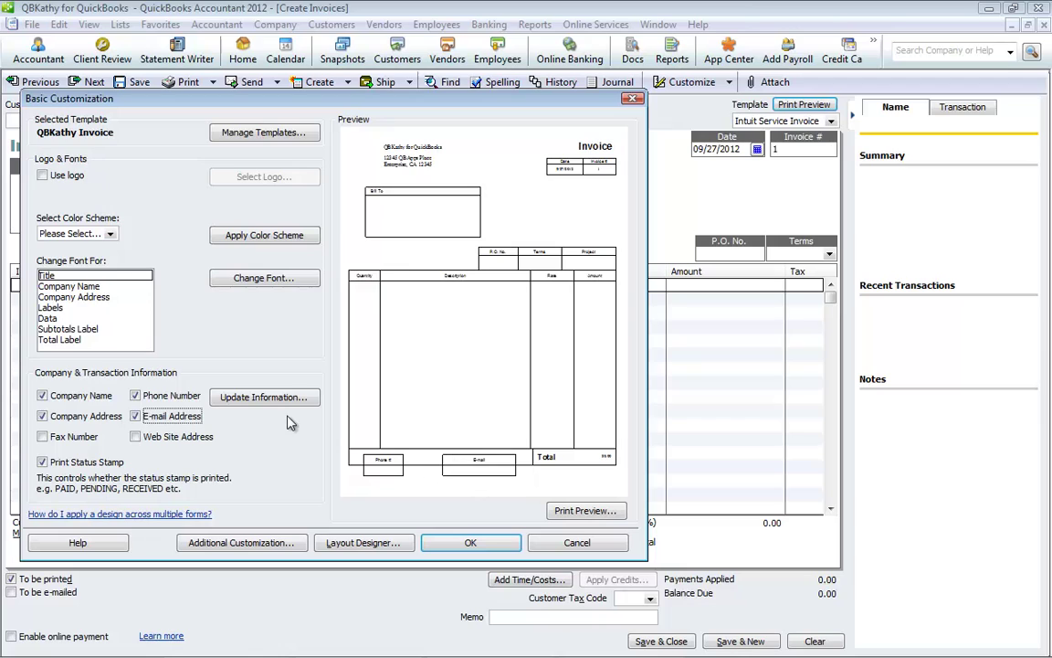
{"action": "left_click", "coordinate": [135, 437]}
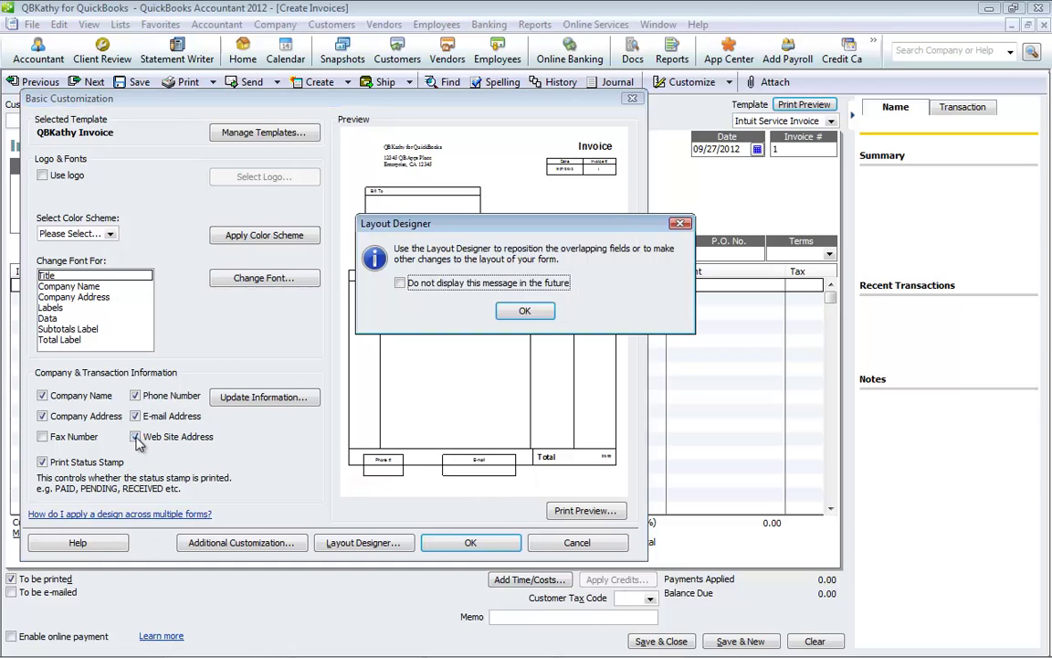
{"action": "left_click", "coordinate": [525, 315]}
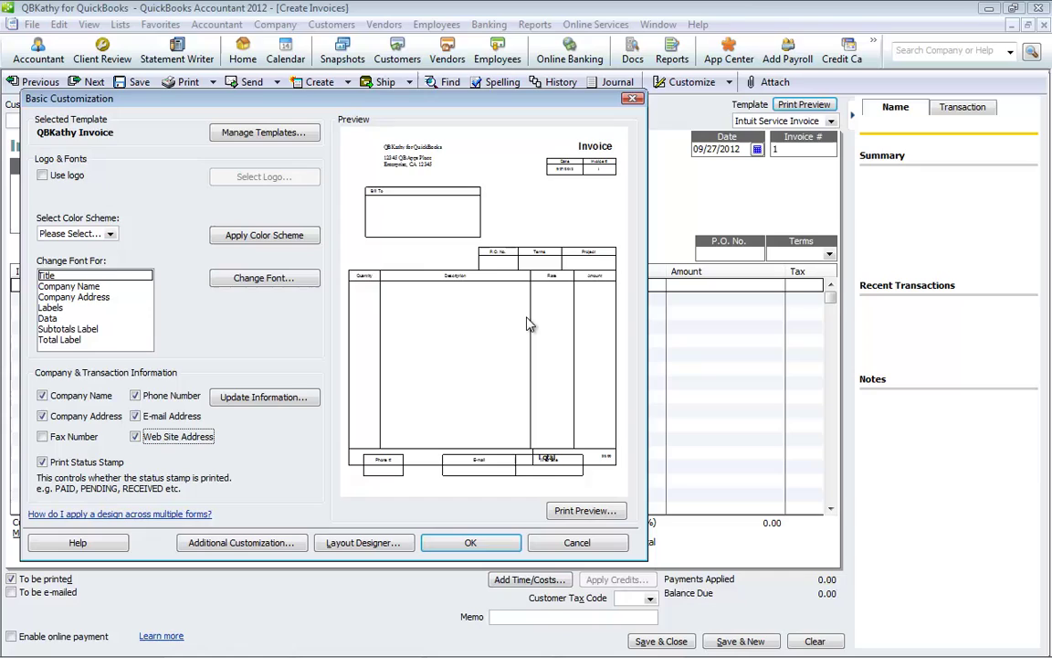
{"action": "left_click", "coordinate": [42, 437]}
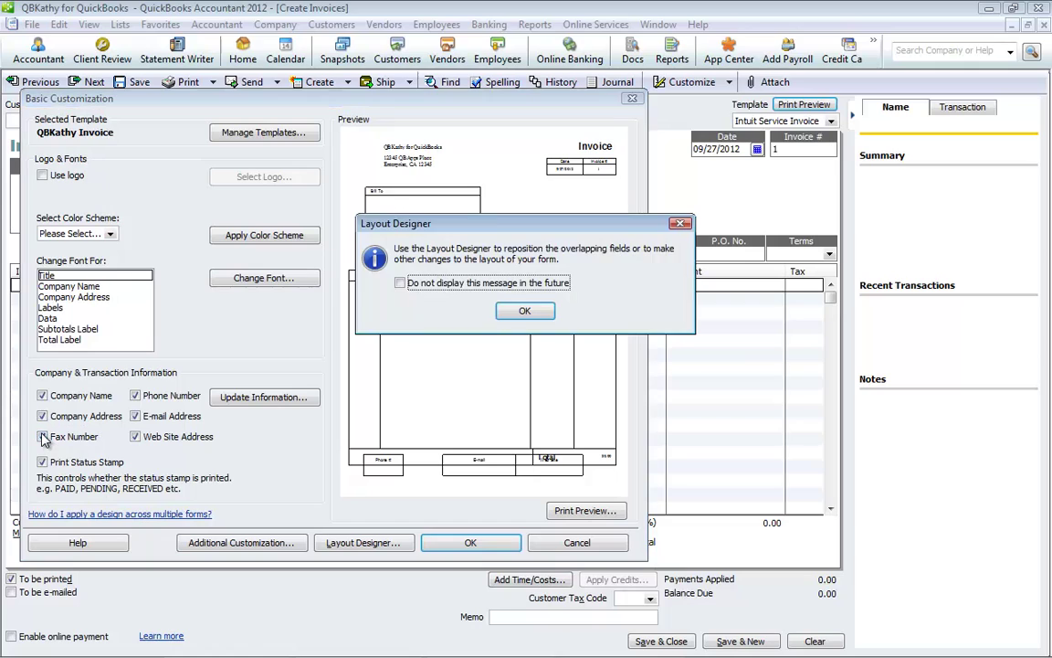
{"action": "left_click", "coordinate": [521, 311]}
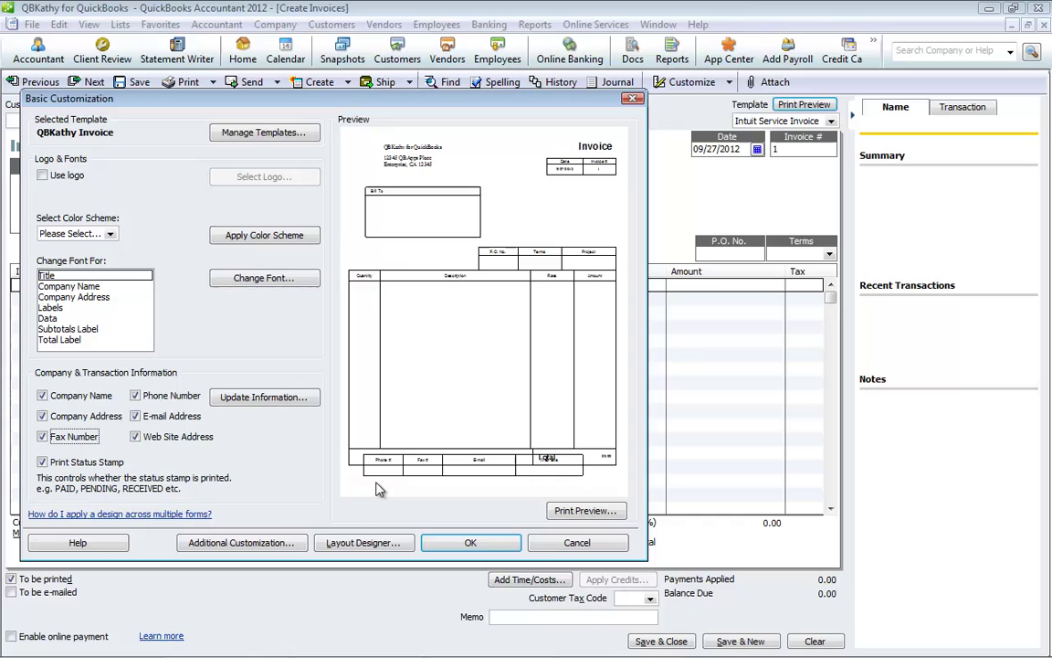
{"action": "left_click", "coordinate": [42, 462]}
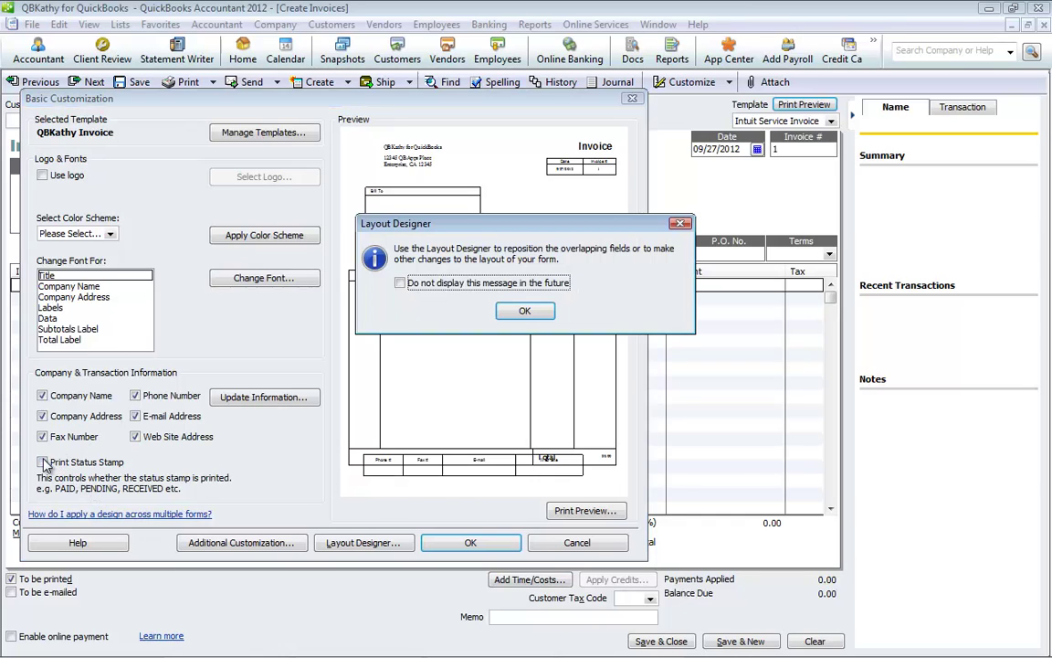
{"action": "left_click", "coordinate": [525, 313]}
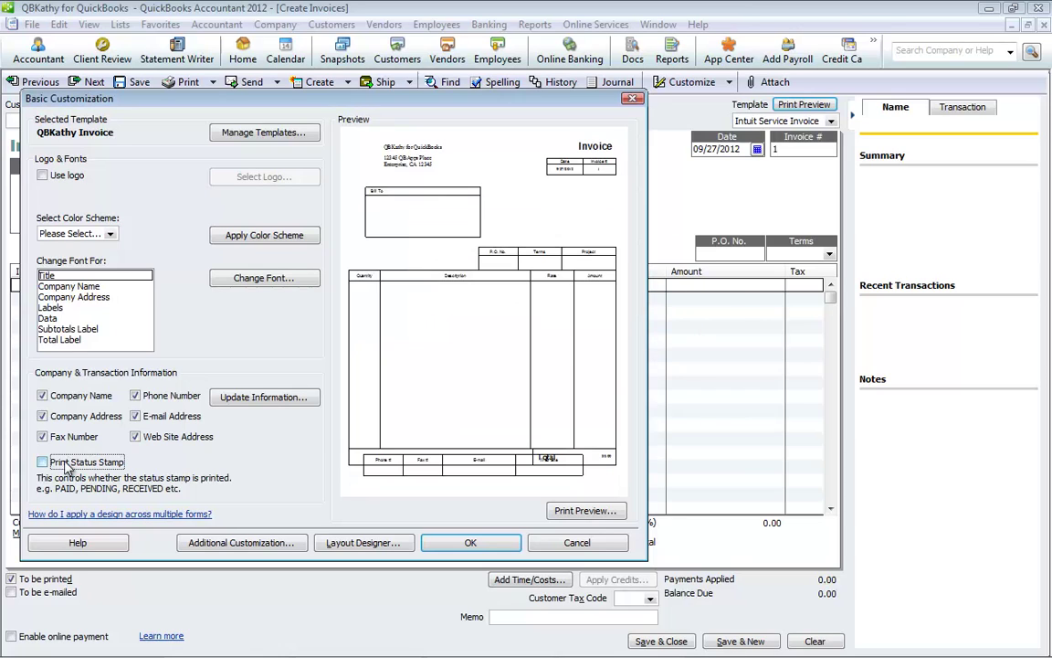
{"action": "left_click", "coordinate": [42, 462]}
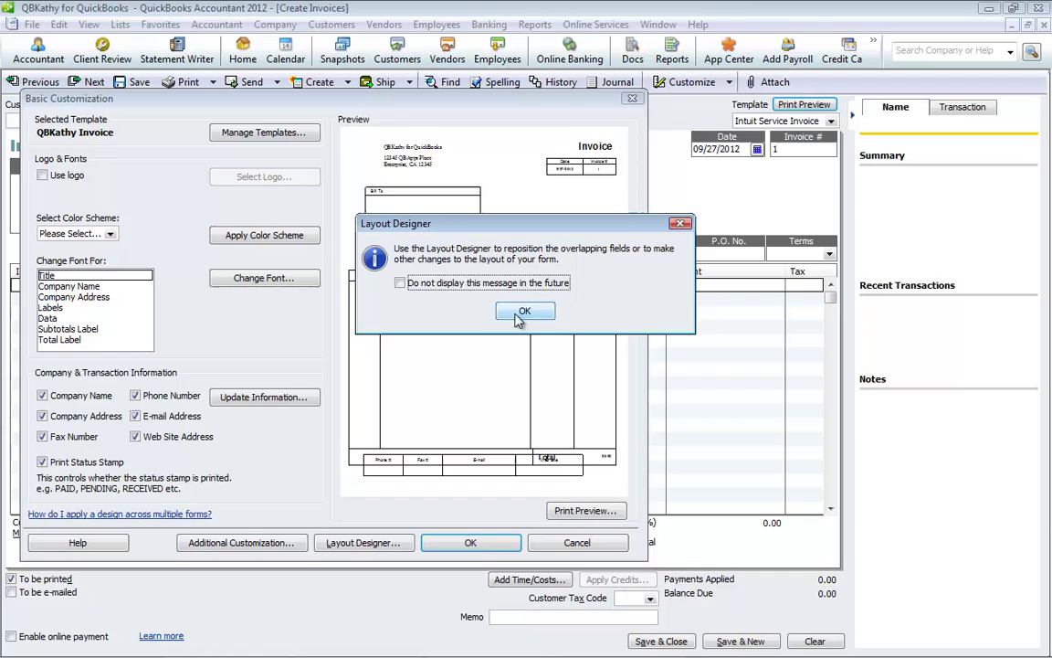
{"action": "left_click", "coordinate": [525, 310]}
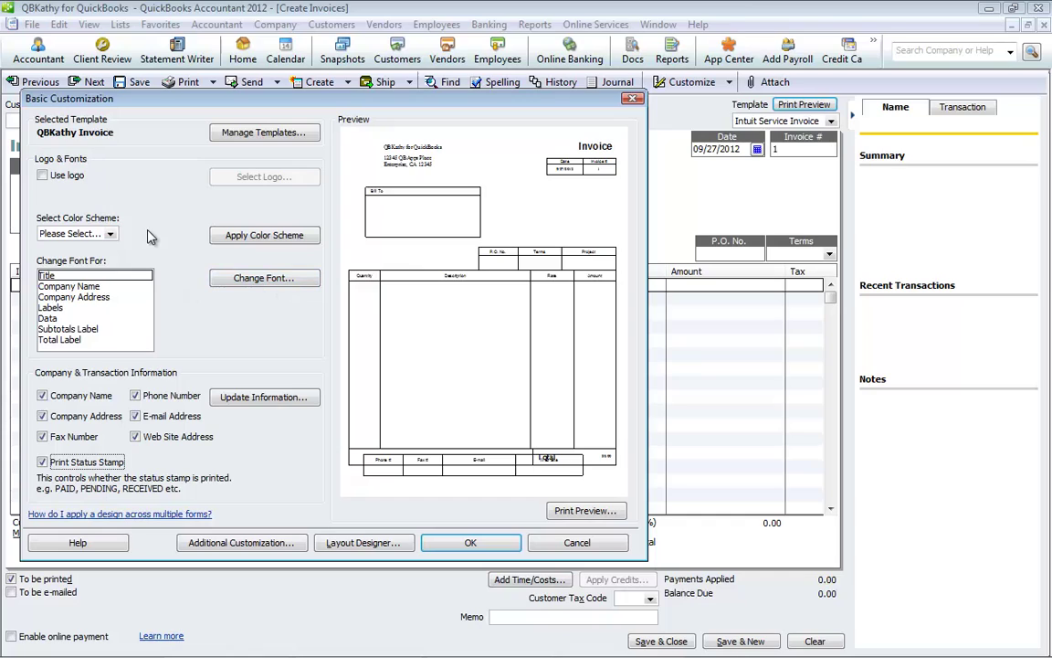
- Apply the Green colour scheme as a trial, then switch the template to Black
{"action": "left_click", "coordinate": [96, 234]}
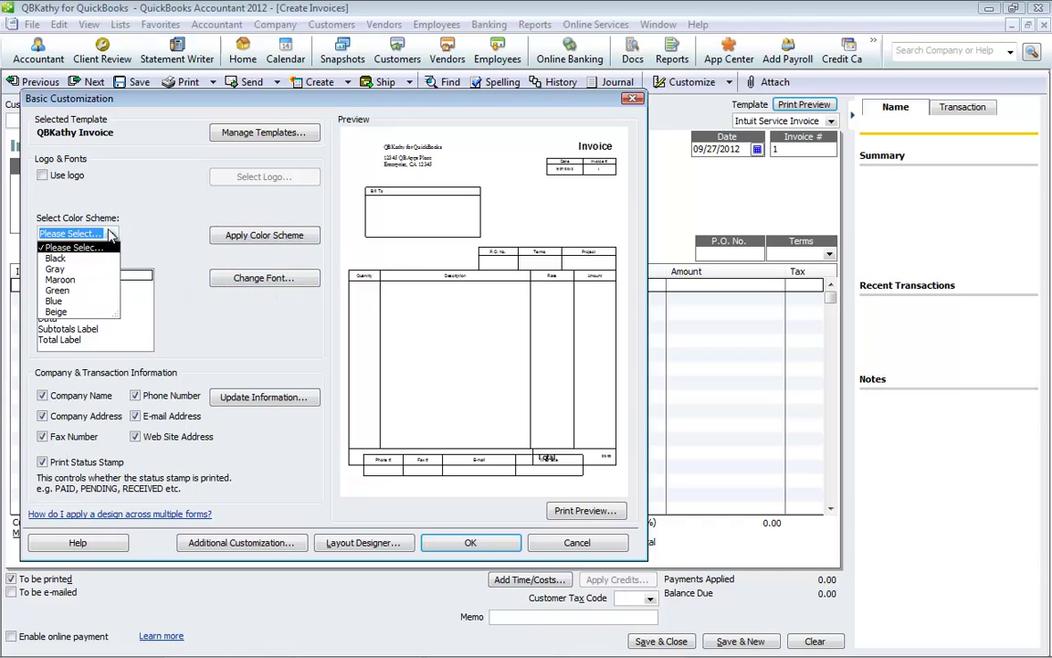
{"action": "left_click", "coordinate": [70, 291]}
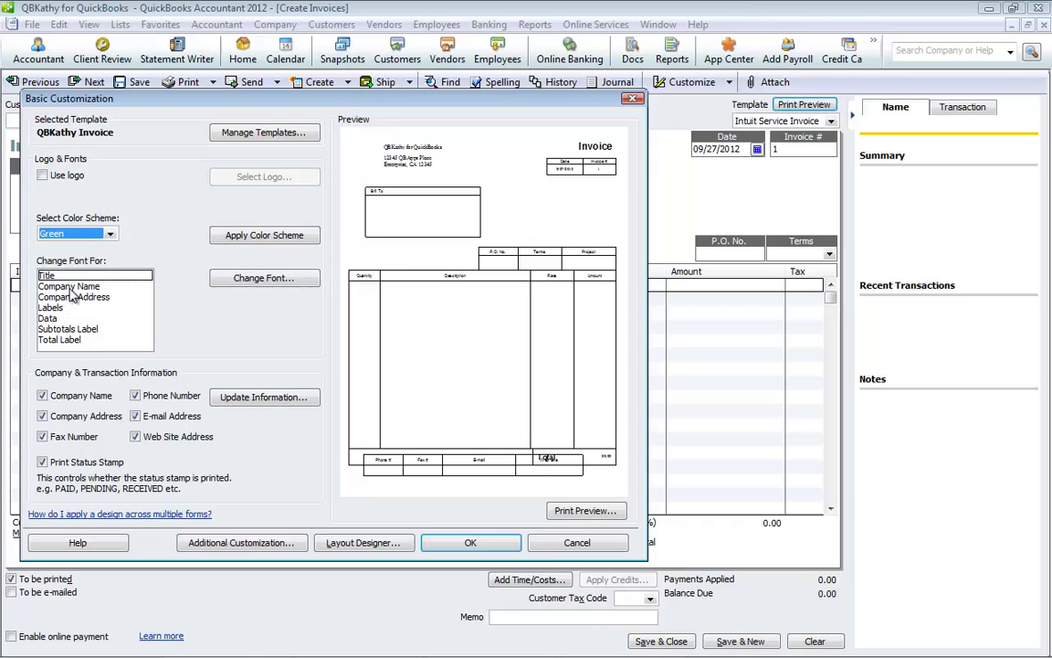
{"action": "left_click", "coordinate": [307, 239]}
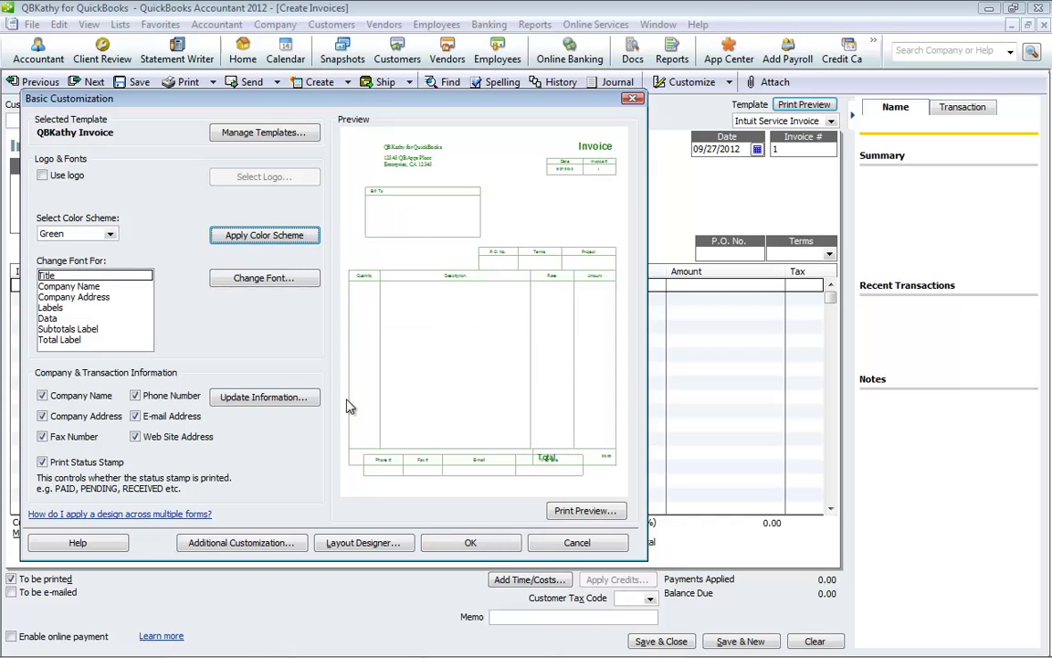
{"action": "left_click", "coordinate": [107, 234]}
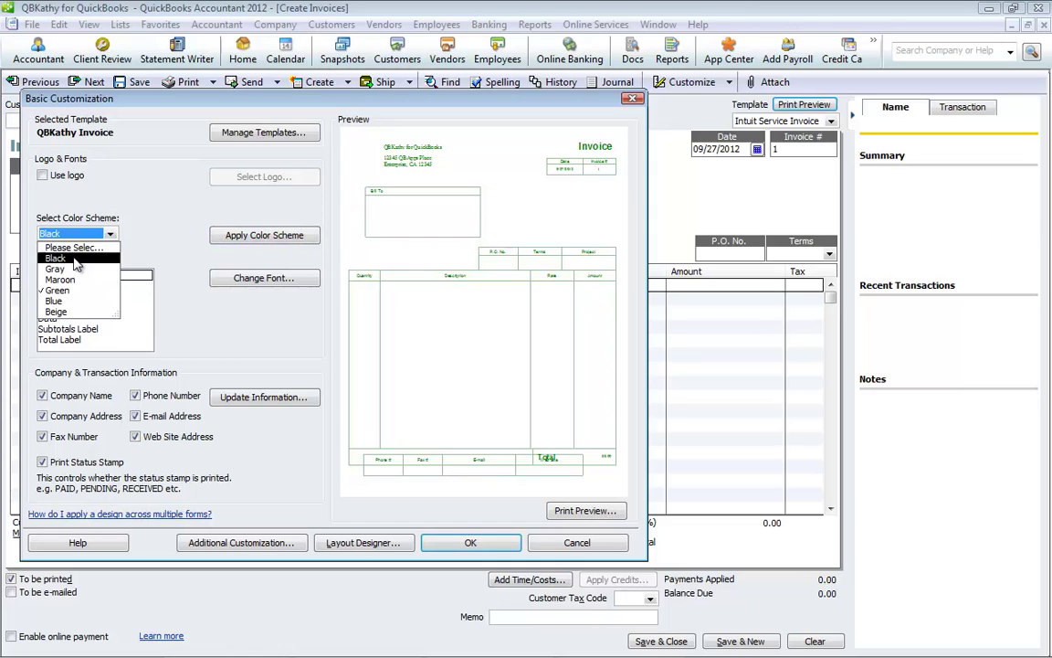
{"action": "left_click", "coordinate": [73, 259]}
{"action": "left_click", "coordinate": [265, 235]}
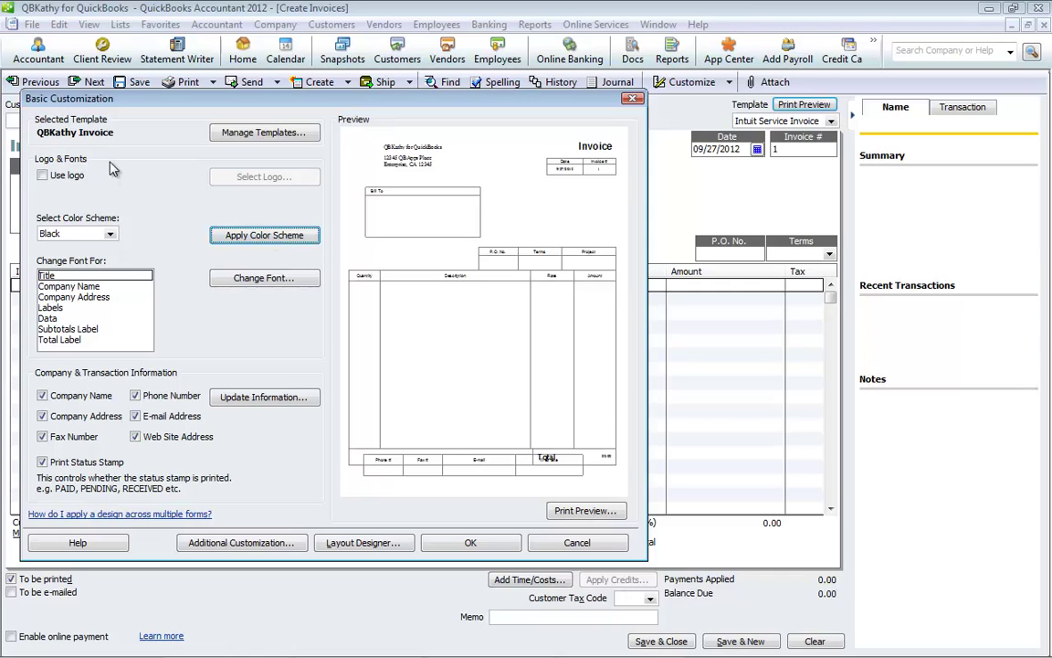
- Turn on Use logo and insert kathy-1-12.jpg as the invoice logo
{"action": "left_click", "coordinate": [42, 176]}
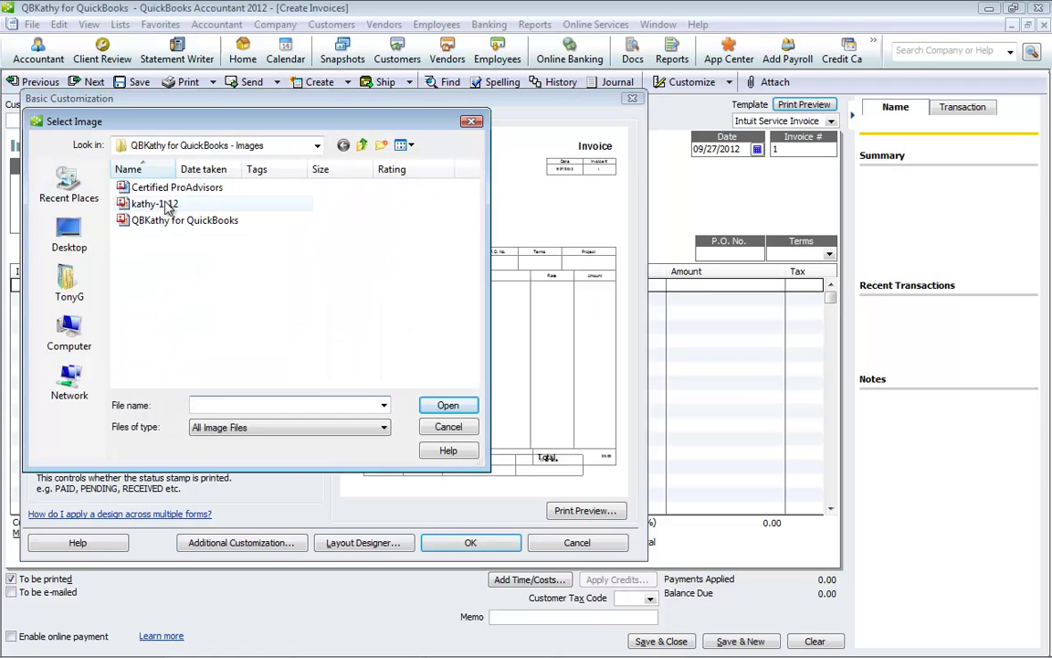
{"action": "left_click", "coordinate": [167, 208]}
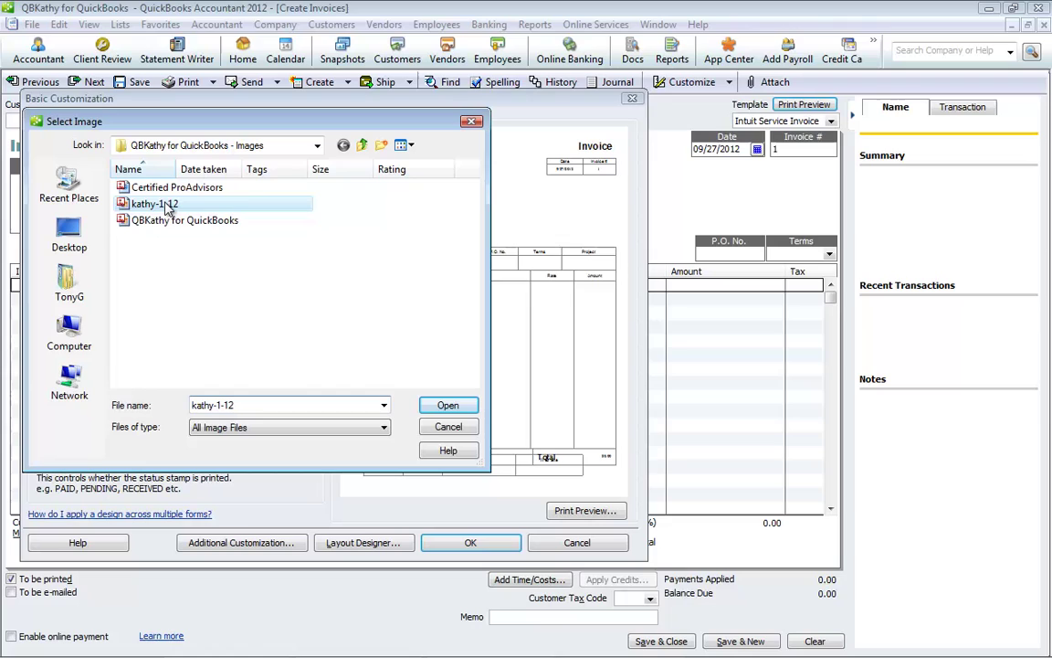
{"action": "double_click", "coordinate": [167, 208]}
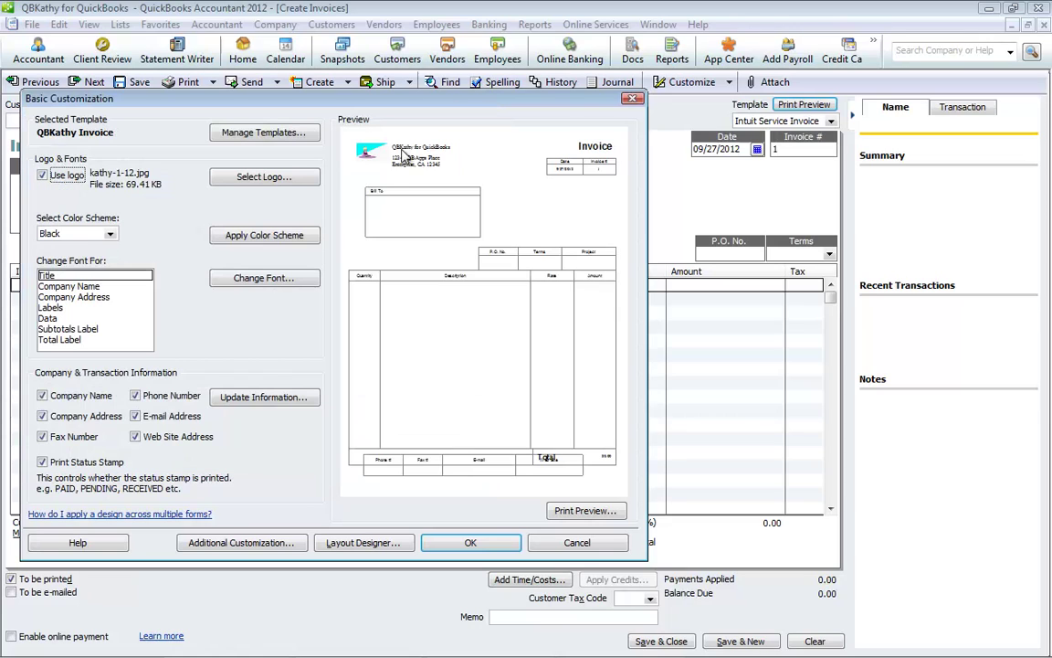